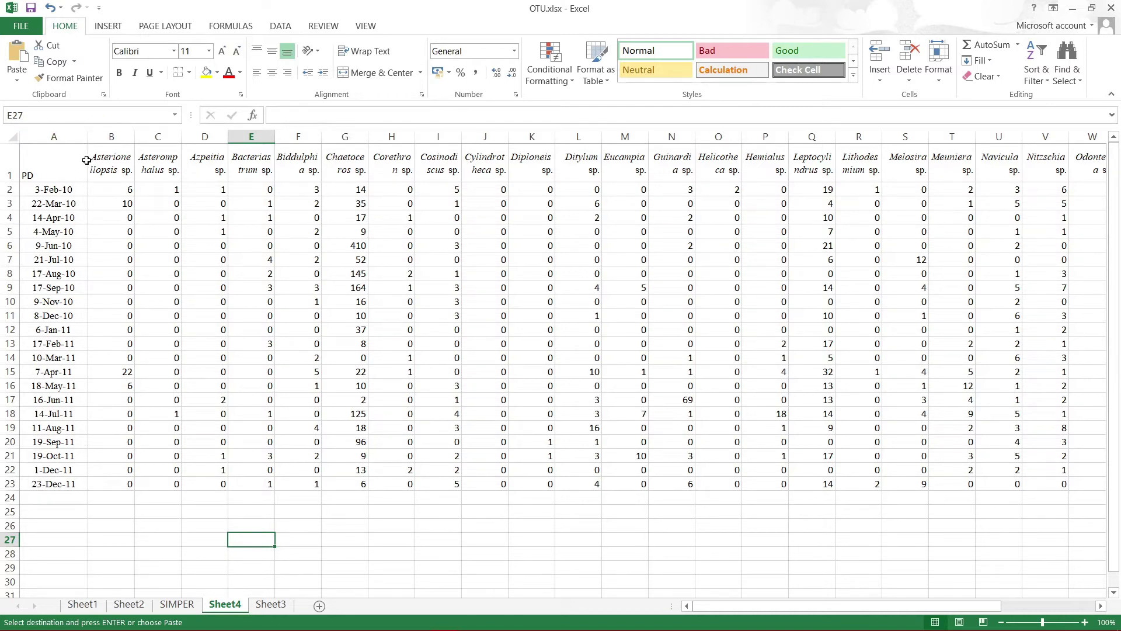
- Copy the entire Sheet4 phytoplankton abundance table in Excel and bring PAST forward
{"action": "key", "text": "ctrl+a"}
{"action": "key", "text": "ctrl+c"}
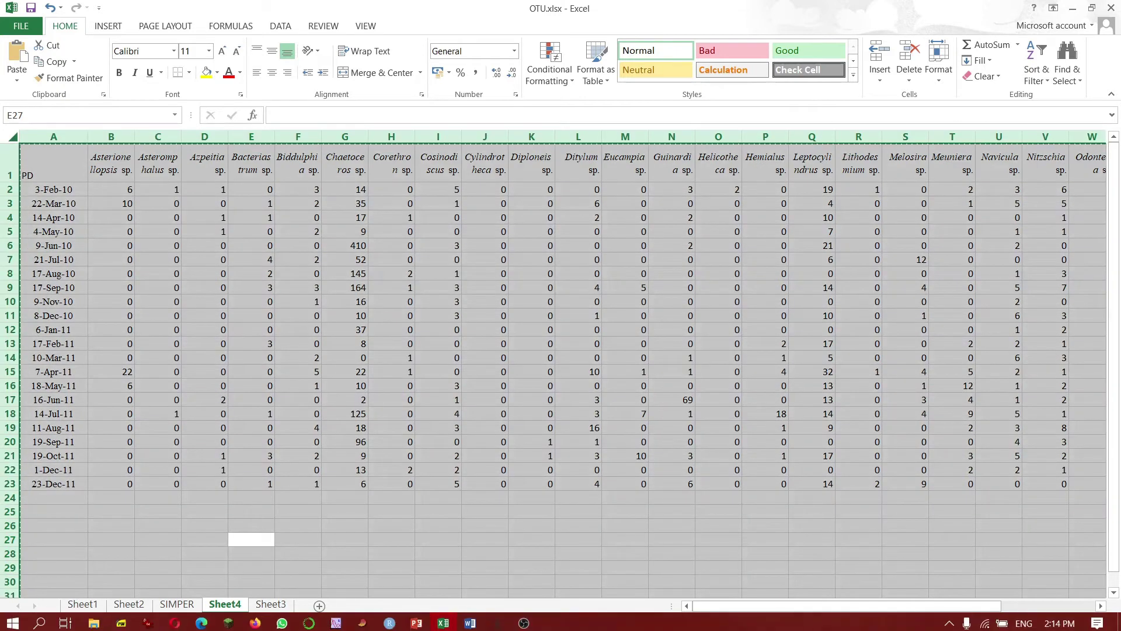
{"action": "left_click", "coordinate": [256, 621]}
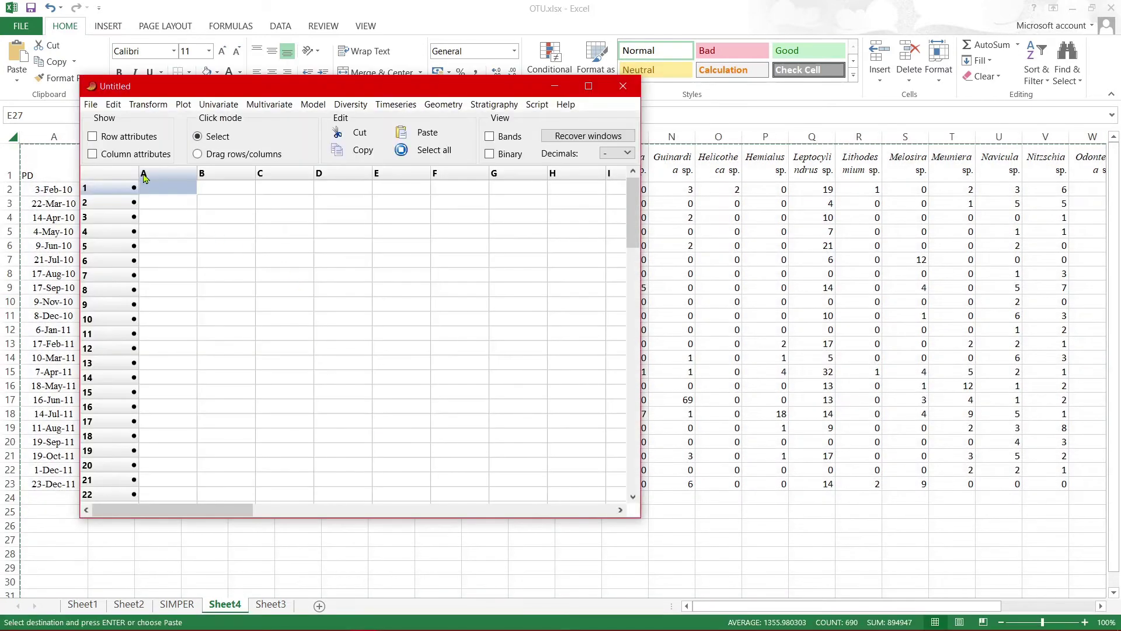
- Paste the Excel table at PAST's Name/Name cell, showing row and column attributes only during the paste
{"action": "left_click", "coordinate": [93, 154]}
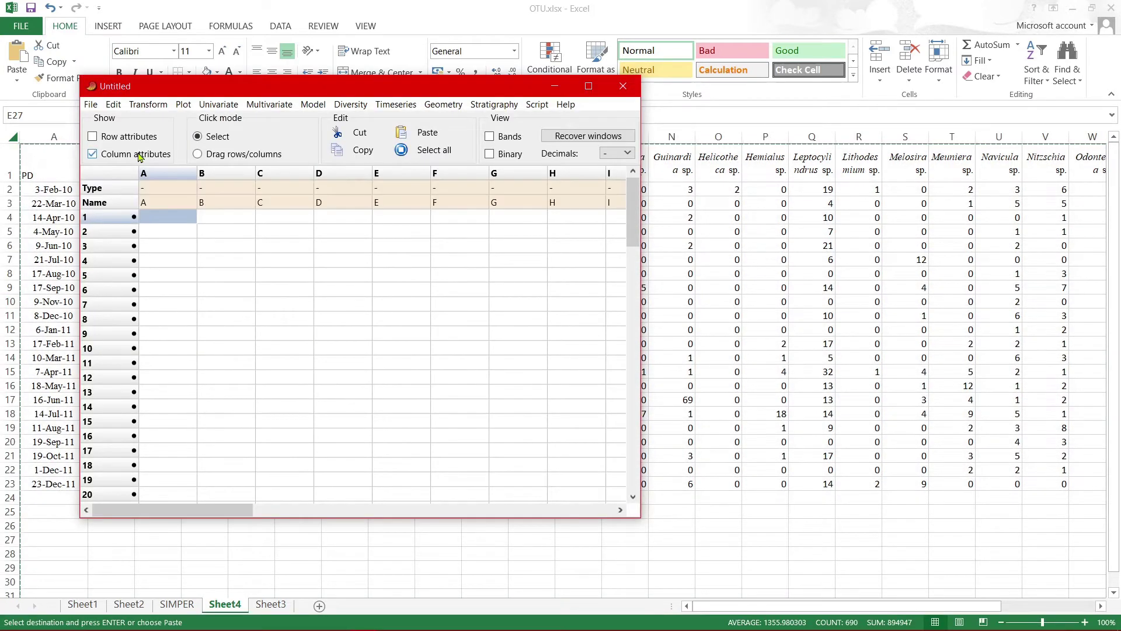
{"action": "left_click", "coordinate": [141, 138]}
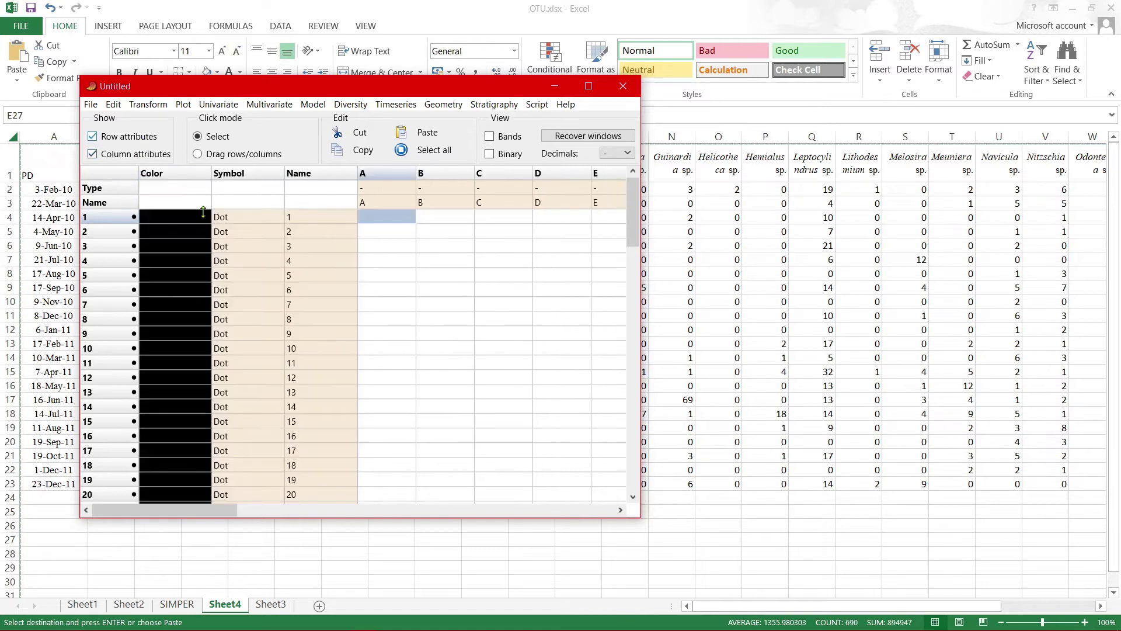
{"action": "left_click", "coordinate": [316, 207]}
{"action": "key", "text": "ctrl+v"}
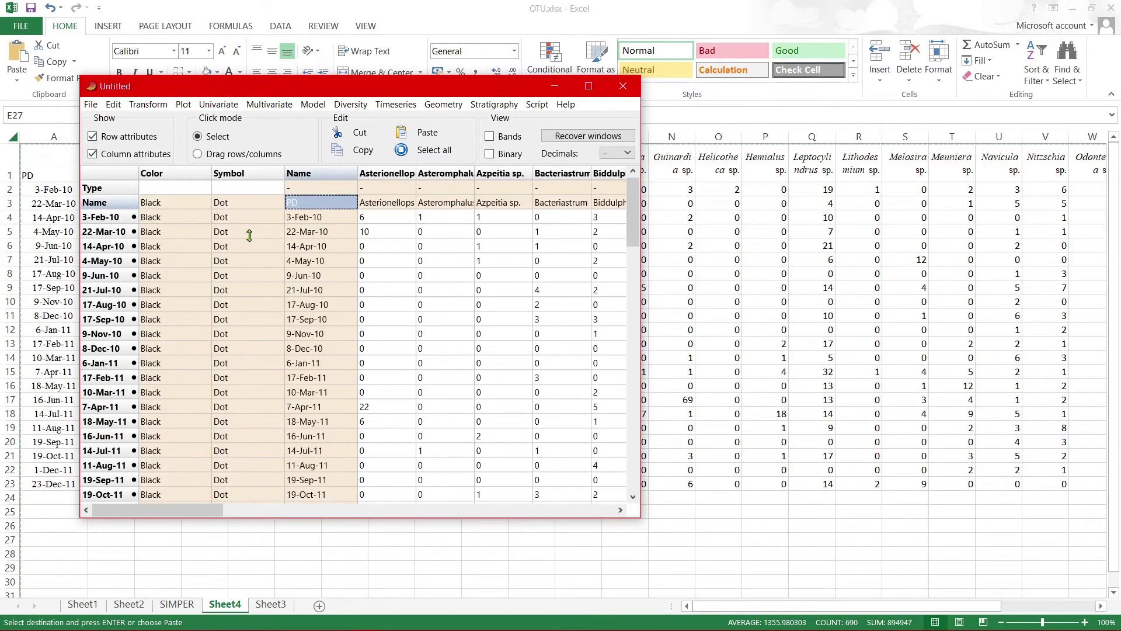
{"action": "left_click", "coordinate": [125, 154]}
{"action": "left_click", "coordinate": [125, 139]}
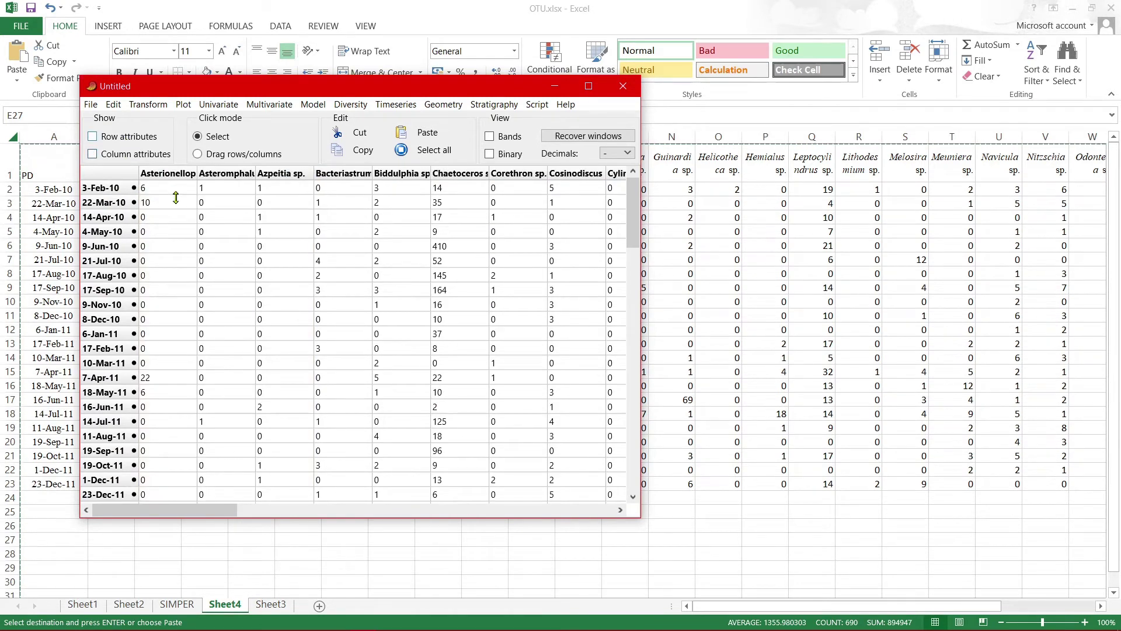
{"action": "left_click", "coordinate": [359, 106]}
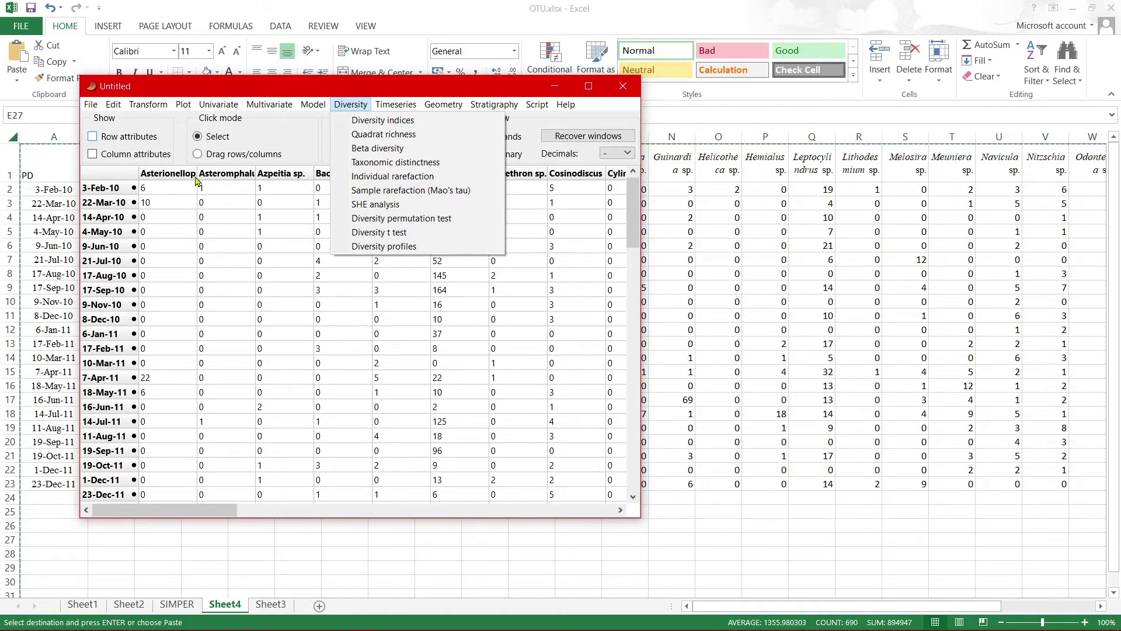
{"action": "left_click", "coordinate": [316, 146]}
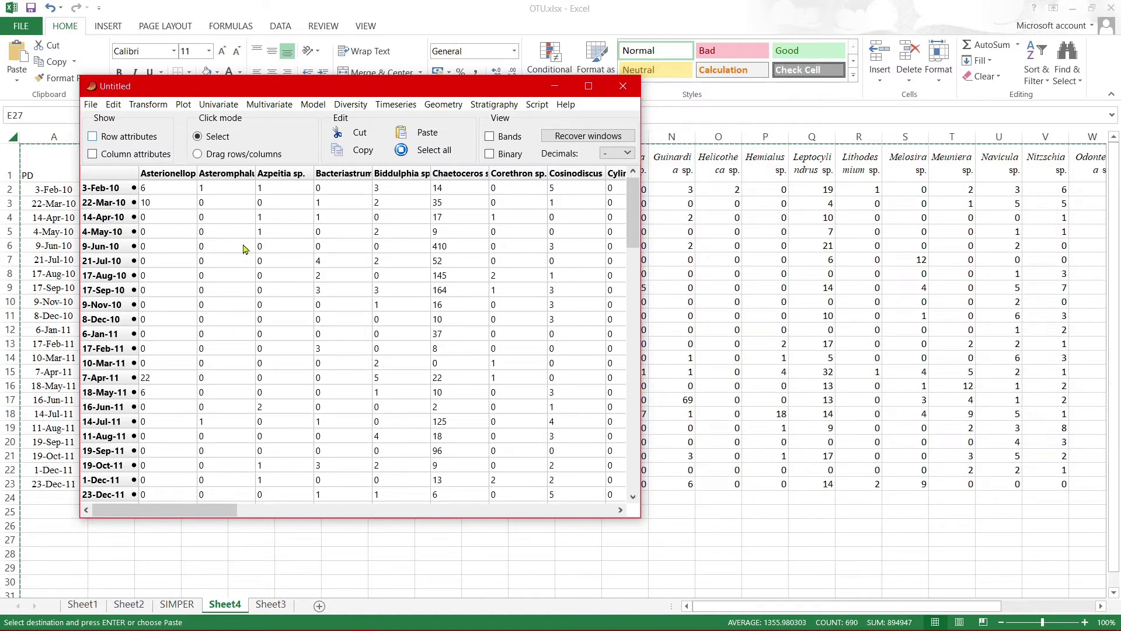
- Transpose the whole table so taxa become rows, and widen the window to show more dates
{"action": "key", "text": "ctrl+a"}
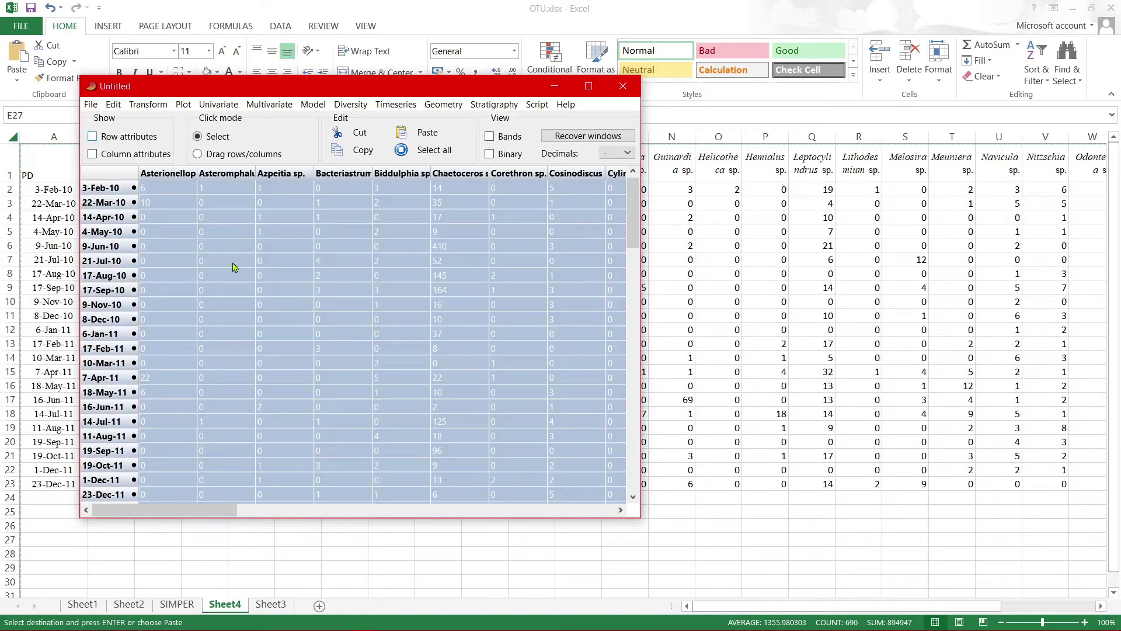
{"action": "left_click", "coordinate": [146, 105]}
{"action": "mouse_move", "coordinate": [113, 104]}
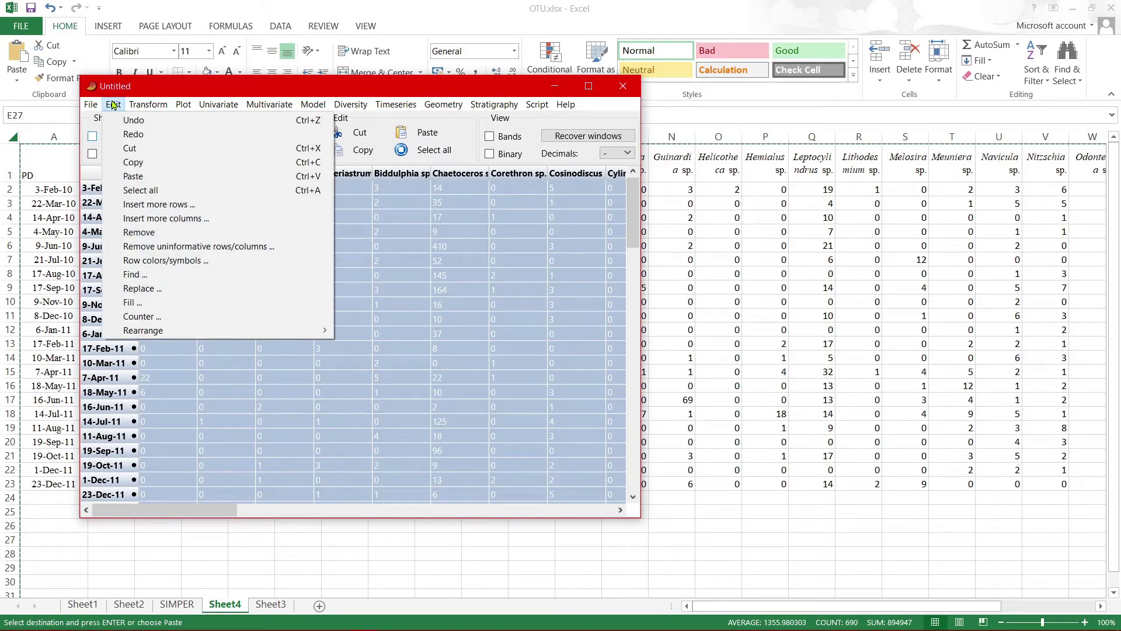
{"action": "mouse_move", "coordinate": [162, 337]}
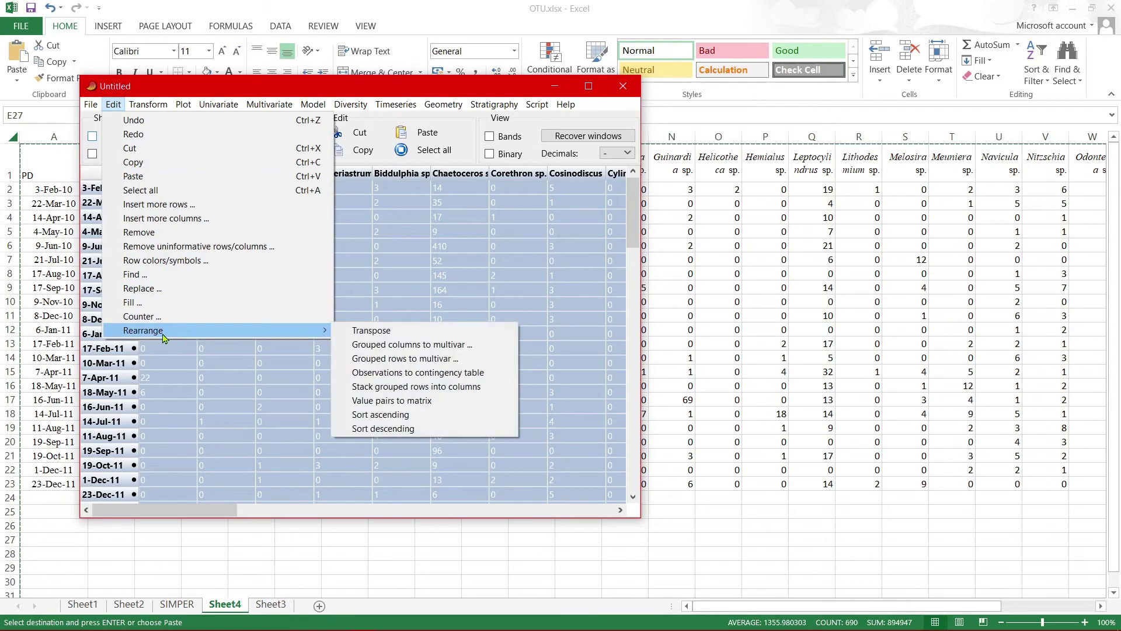
{"action": "left_click", "coordinate": [378, 334]}
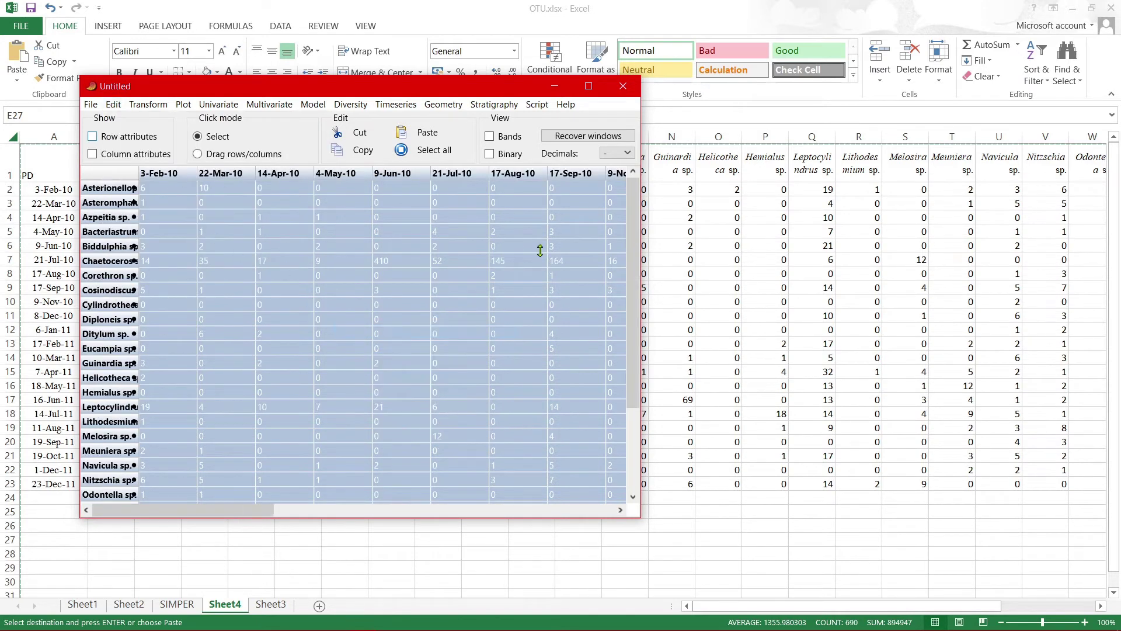
{"action": "left_click_drag", "start_coordinate": [641, 407], "coordinate": [973, 410]}
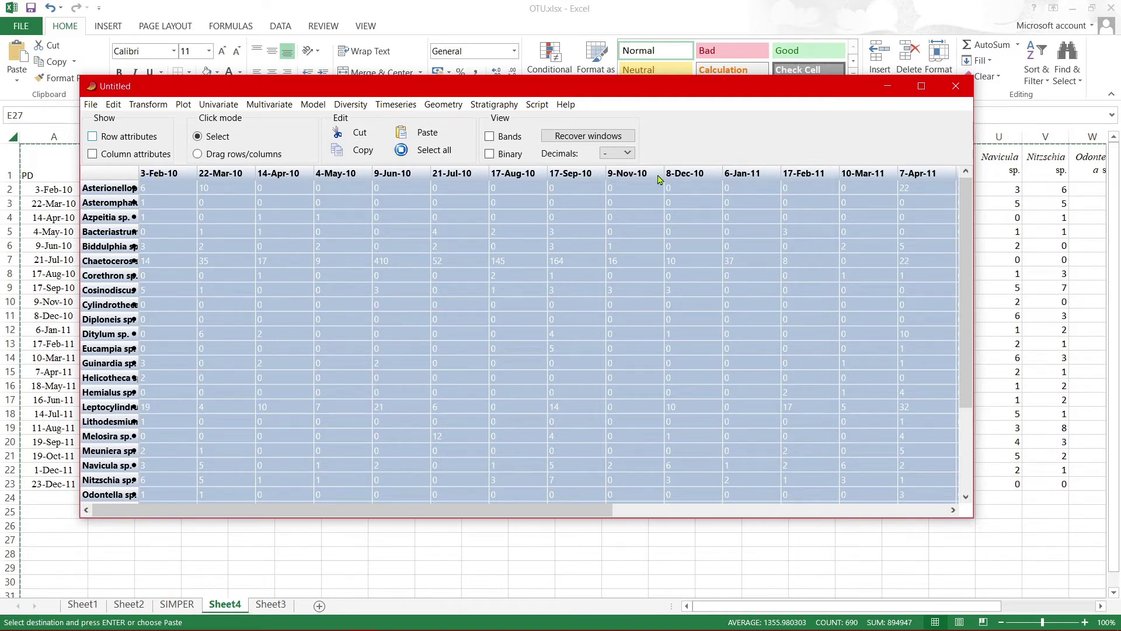
- Compute Diversity indices for every sampling date and enlarge the results window to show all dates
{"action": "left_click", "coordinate": [351, 104]}
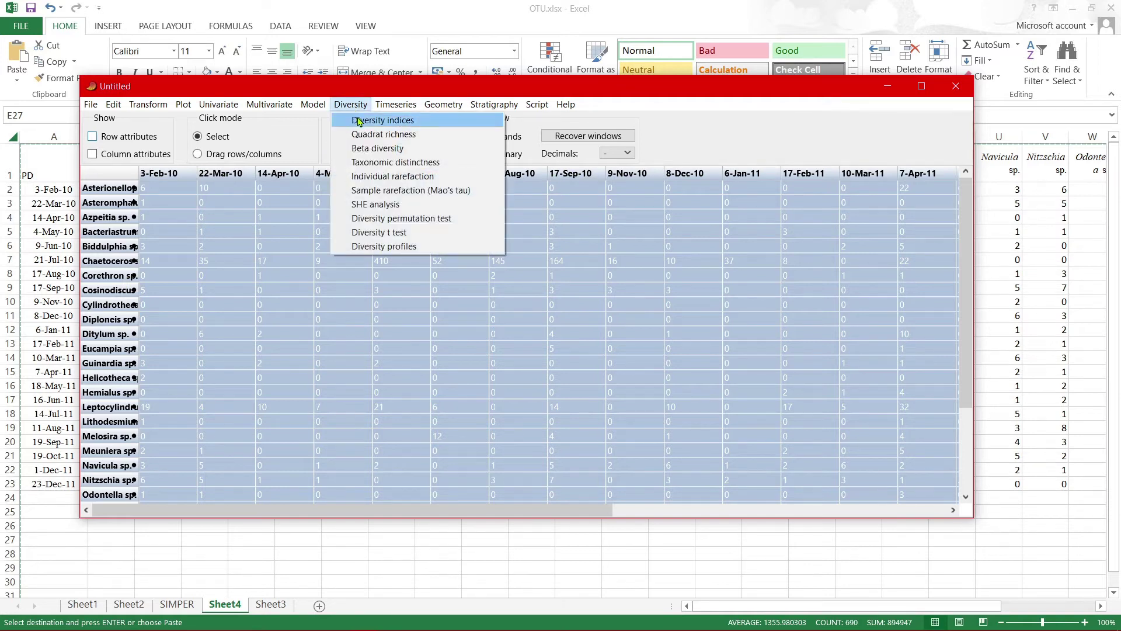
{"action": "left_click", "coordinate": [358, 121]}
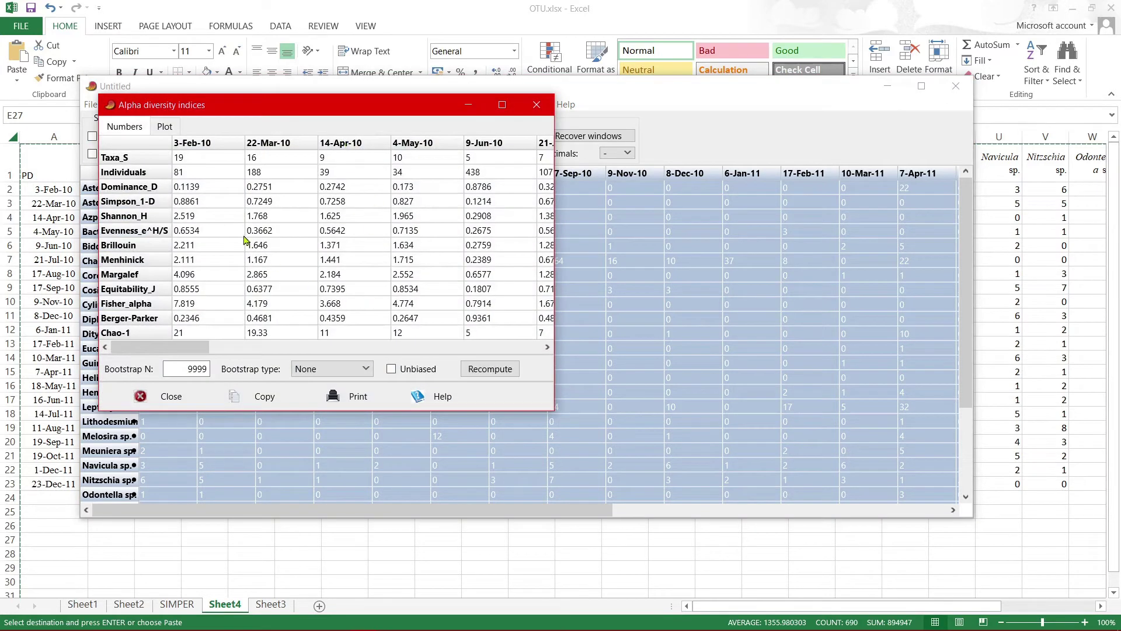
{"action": "left_click_drag", "start_coordinate": [554, 411], "coordinate": [1074, 490]}
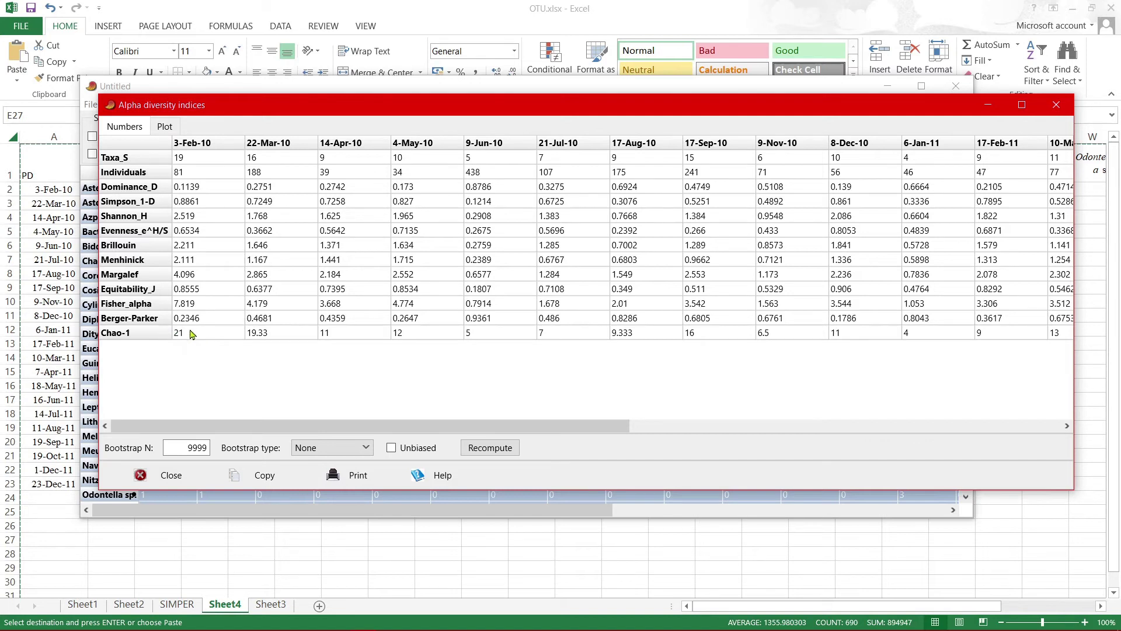
{"action": "left_click", "coordinate": [164, 126]}
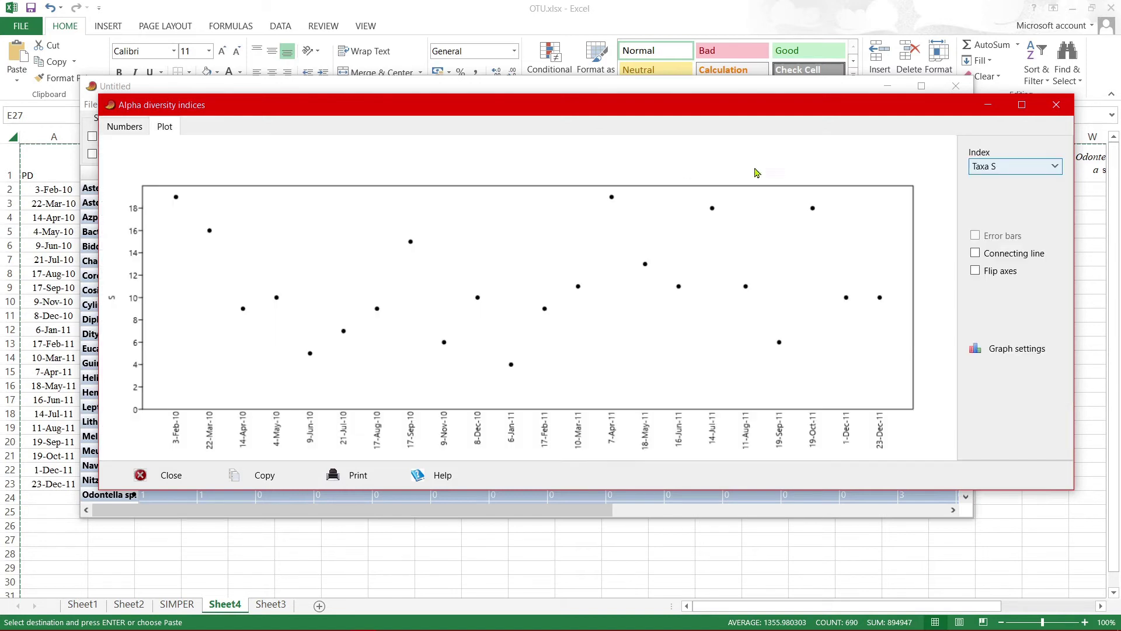
{"action": "left_click", "coordinate": [1025, 169]}
{"action": "left_click", "coordinate": [1017, 199]}
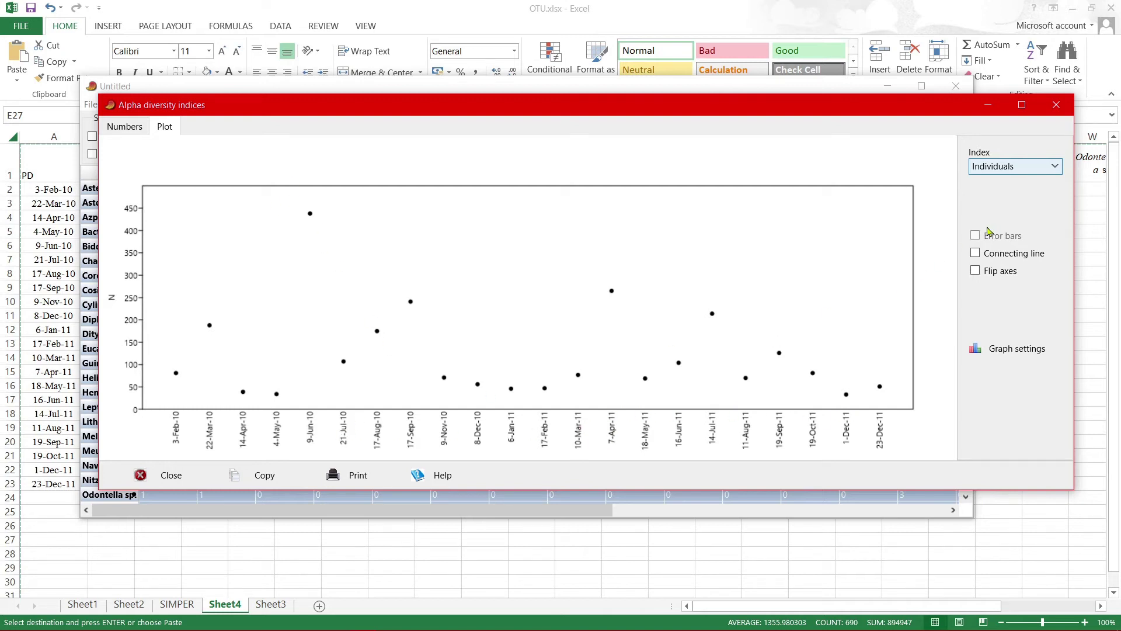
{"action": "left_click", "coordinate": [1007, 255]}
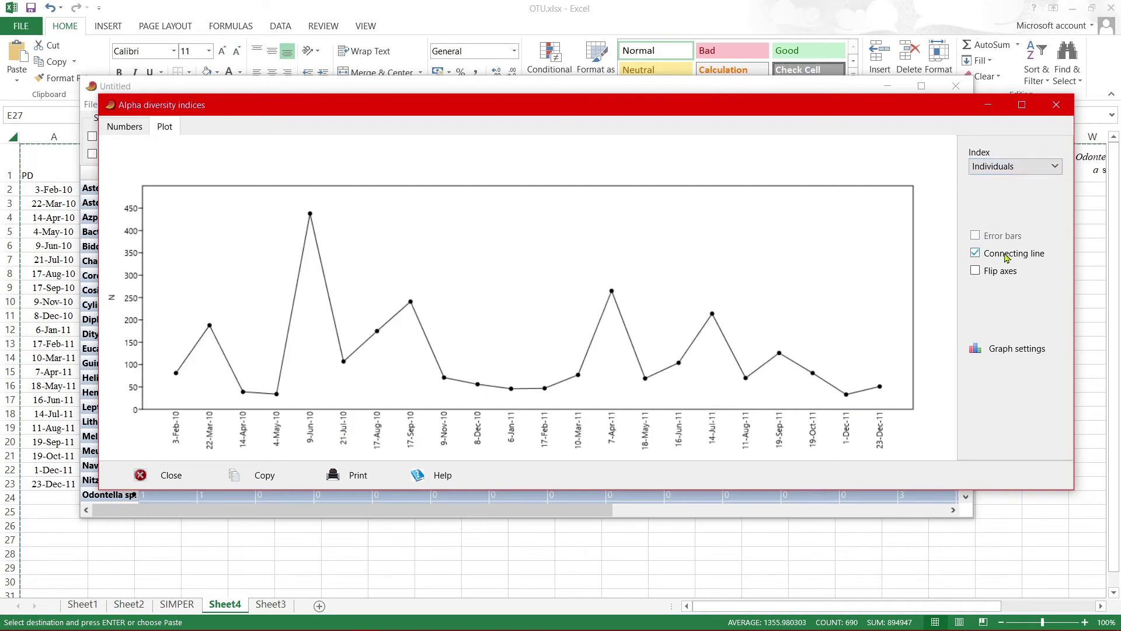
{"action": "left_click", "coordinate": [1007, 254]}
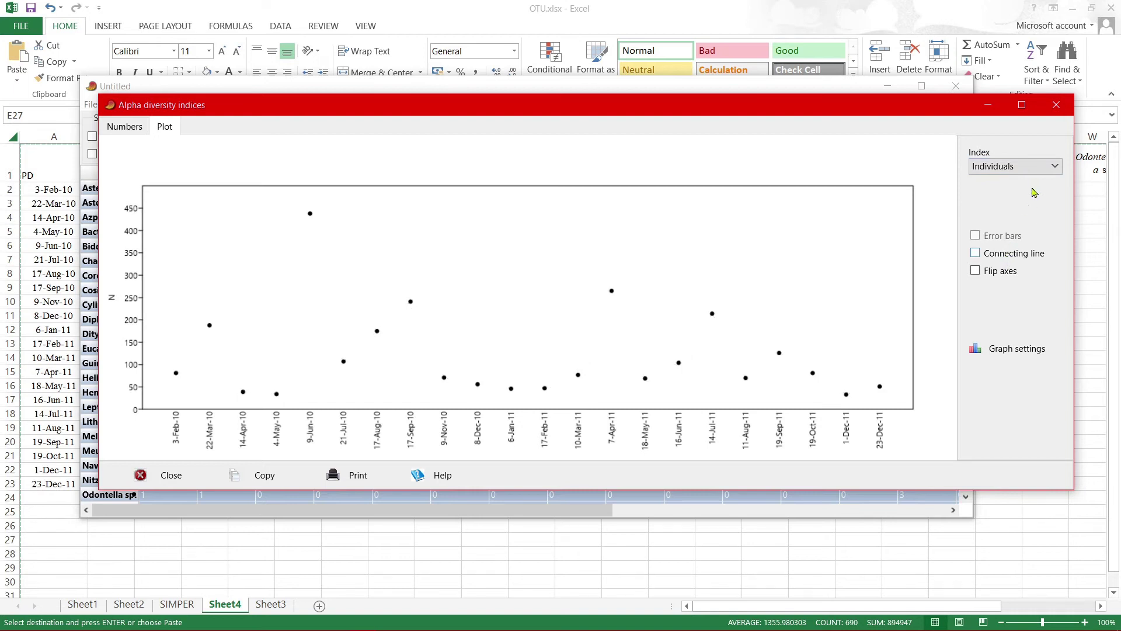
{"action": "left_click", "coordinate": [1042, 166]}
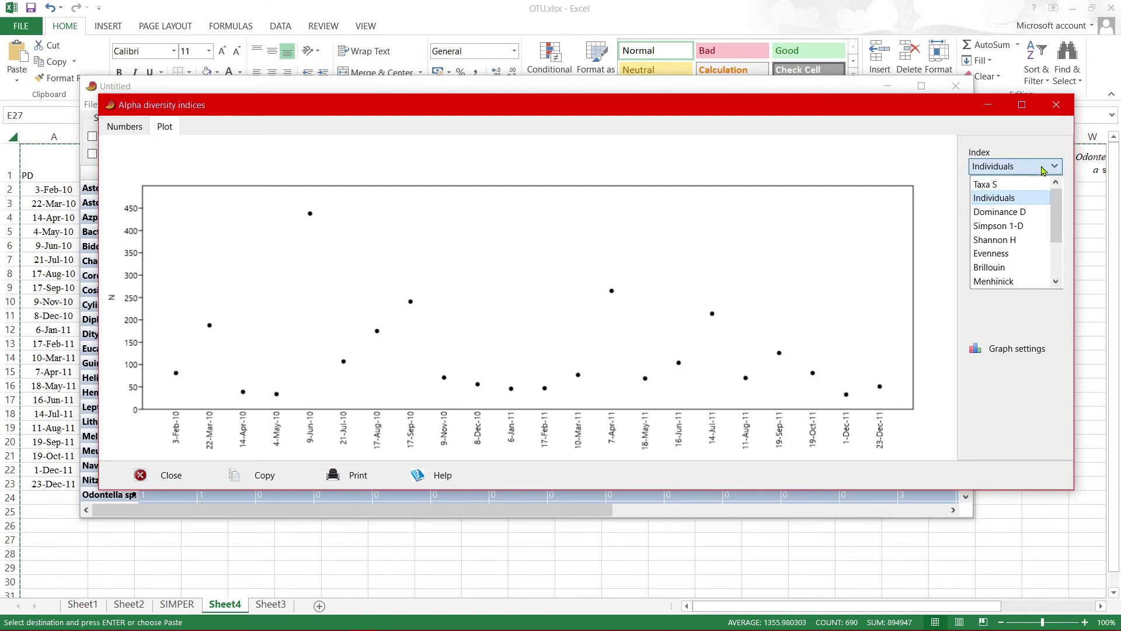
{"action": "left_click", "coordinate": [1013, 246]}
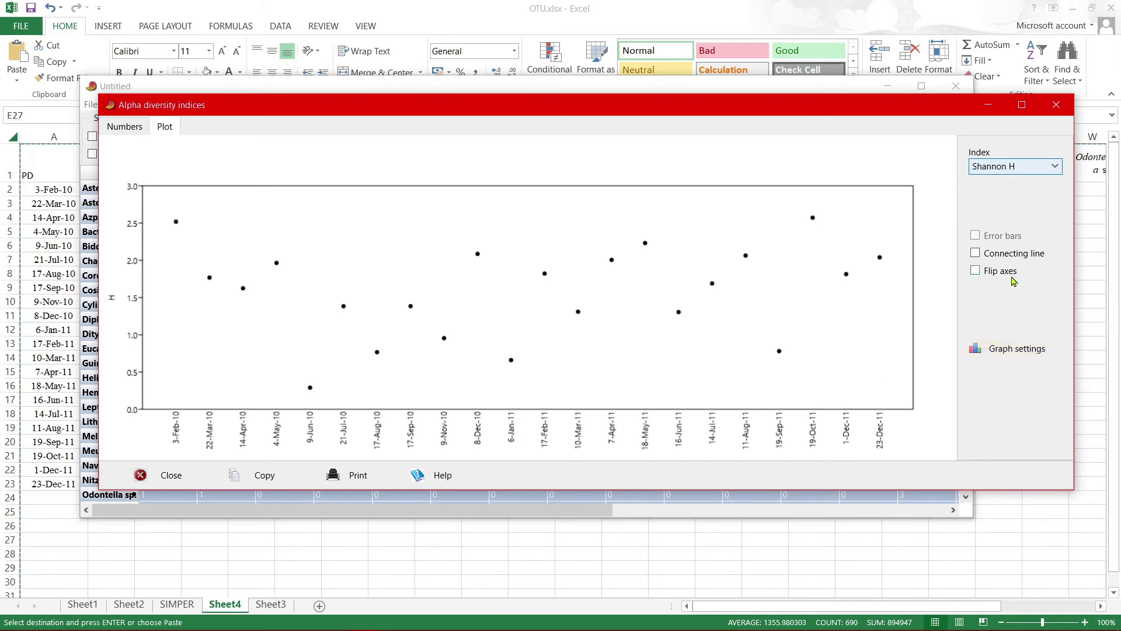
{"action": "left_click", "coordinate": [998, 255]}
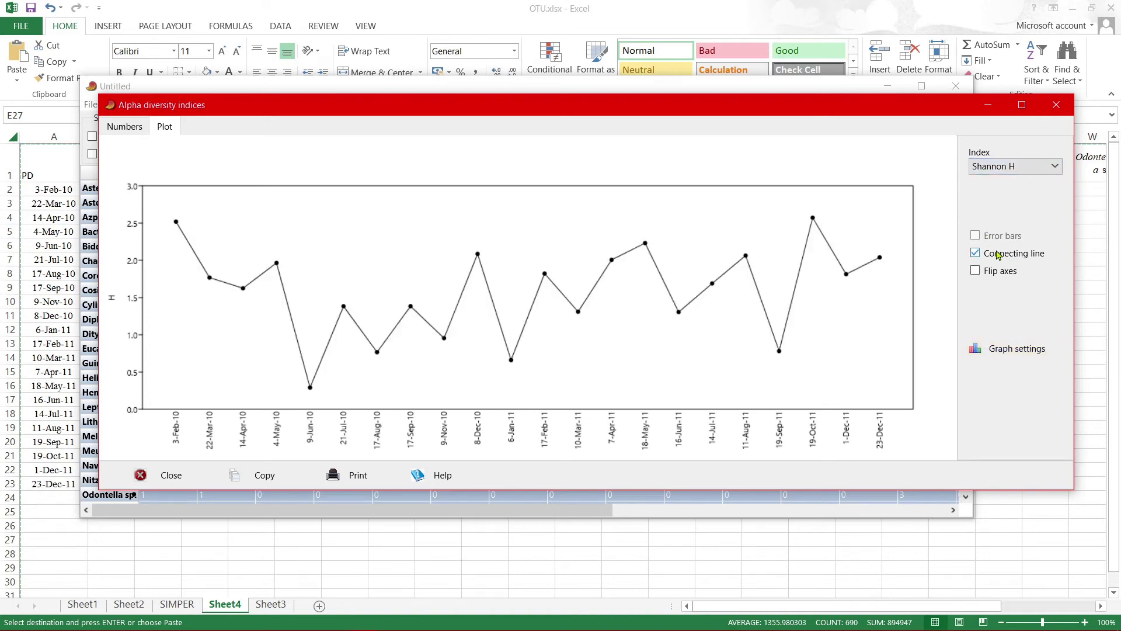
{"action": "left_click", "coordinate": [998, 256]}
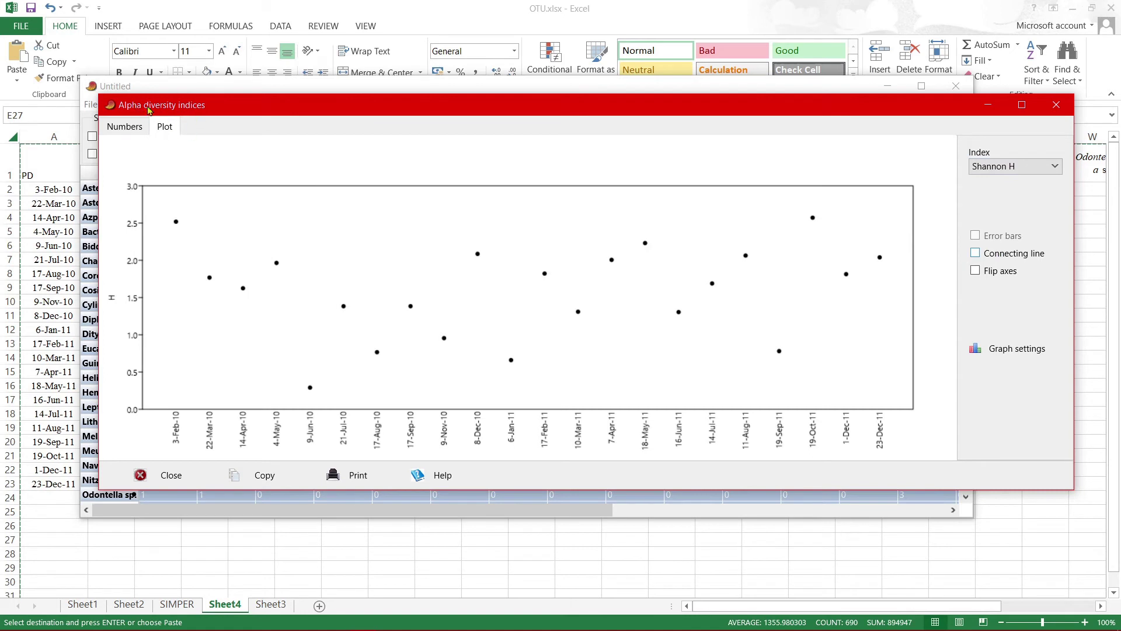
{"action": "left_click", "coordinate": [125, 130]}
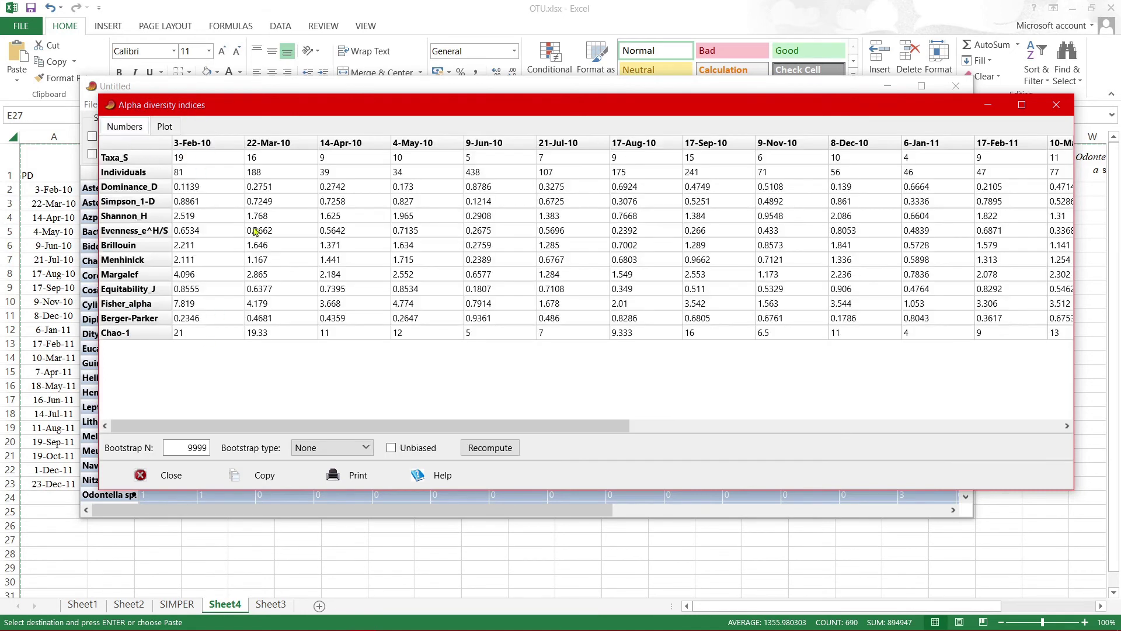
- Close the indices window, run Individual rarefaction on all dates, and enlarge the plot window
{"action": "left_click", "coordinate": [1057, 105]}
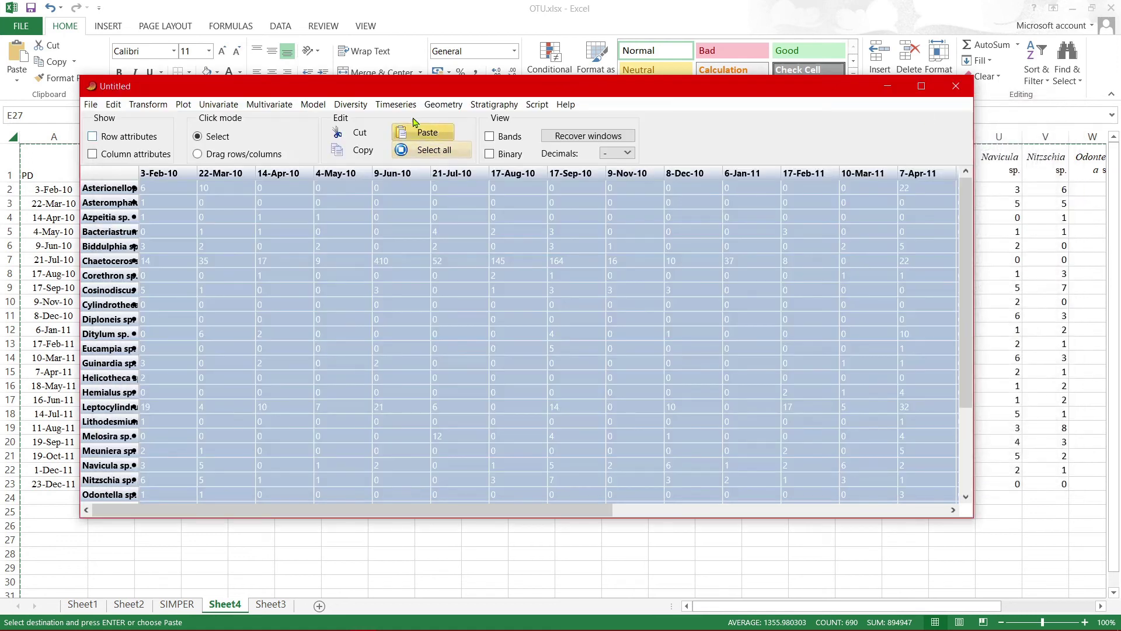
{"action": "left_click", "coordinate": [353, 105]}
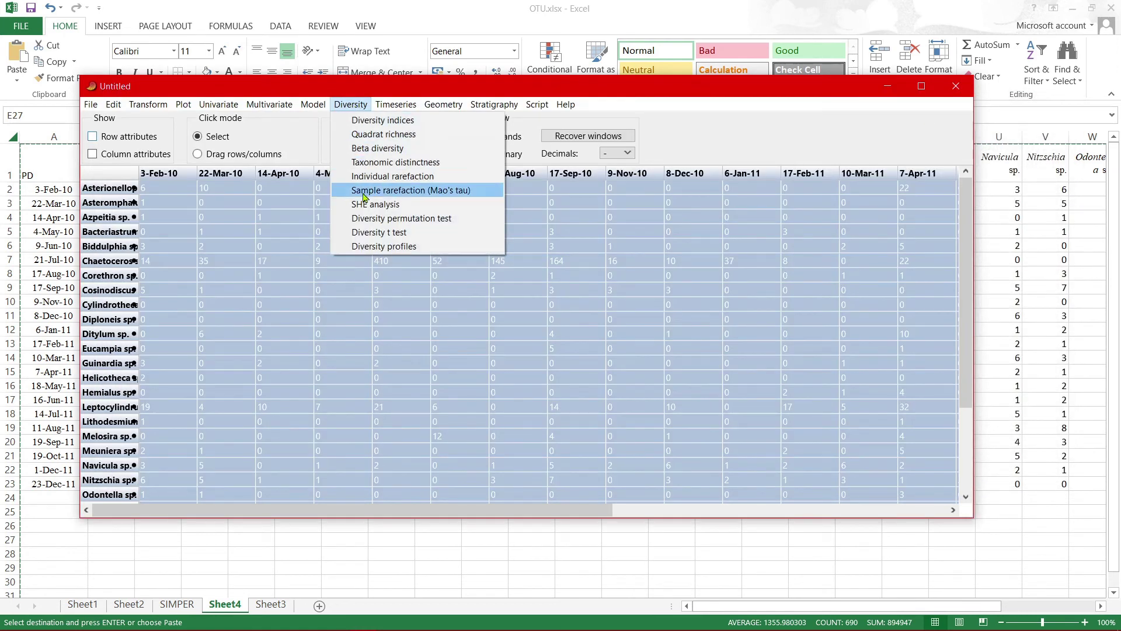
{"action": "left_click", "coordinate": [374, 176]}
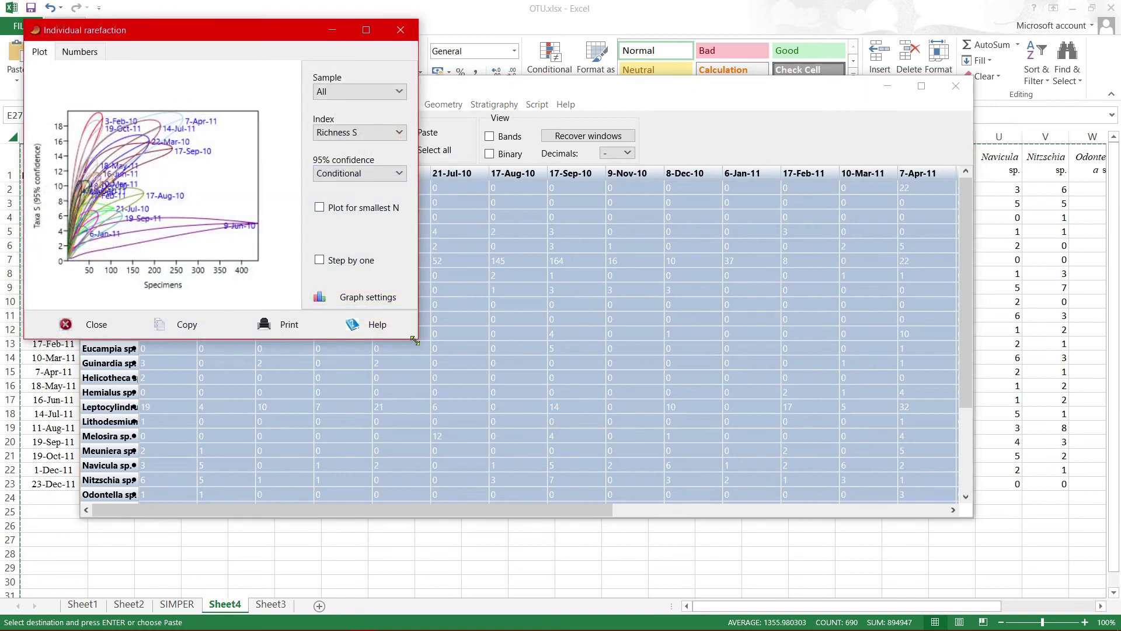
{"action": "left_click_drag", "start_coordinate": [415, 340], "coordinate": [911, 534]}
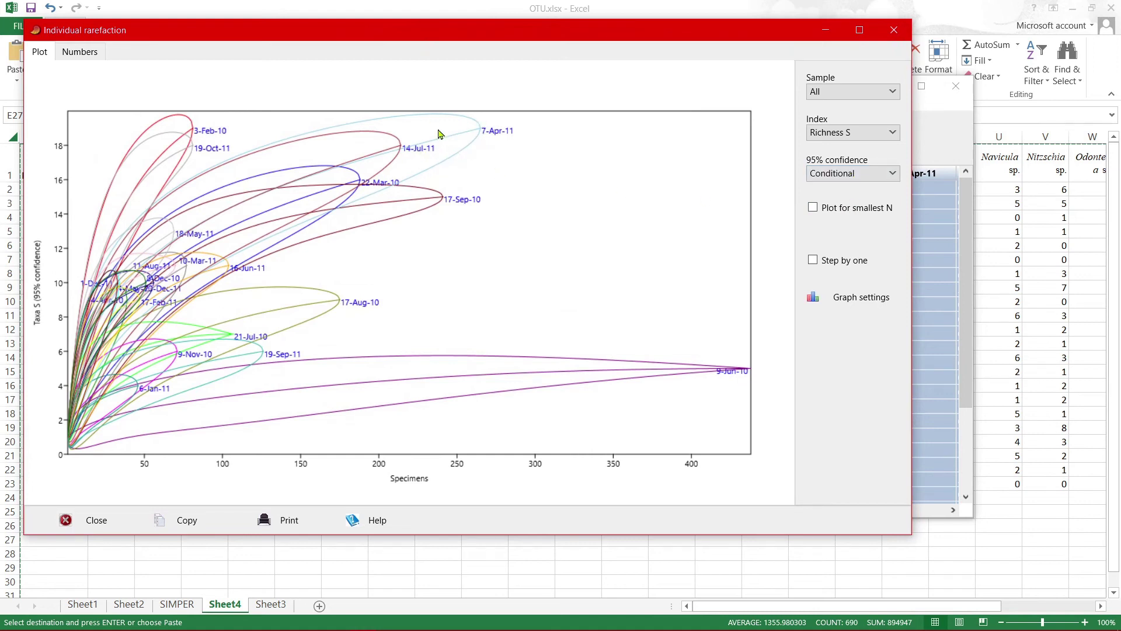
{"action": "left_click", "coordinate": [866, 174]}
- Change the 95% confidence setting from Conditional to None
{"action": "left_click", "coordinate": [864, 191]}
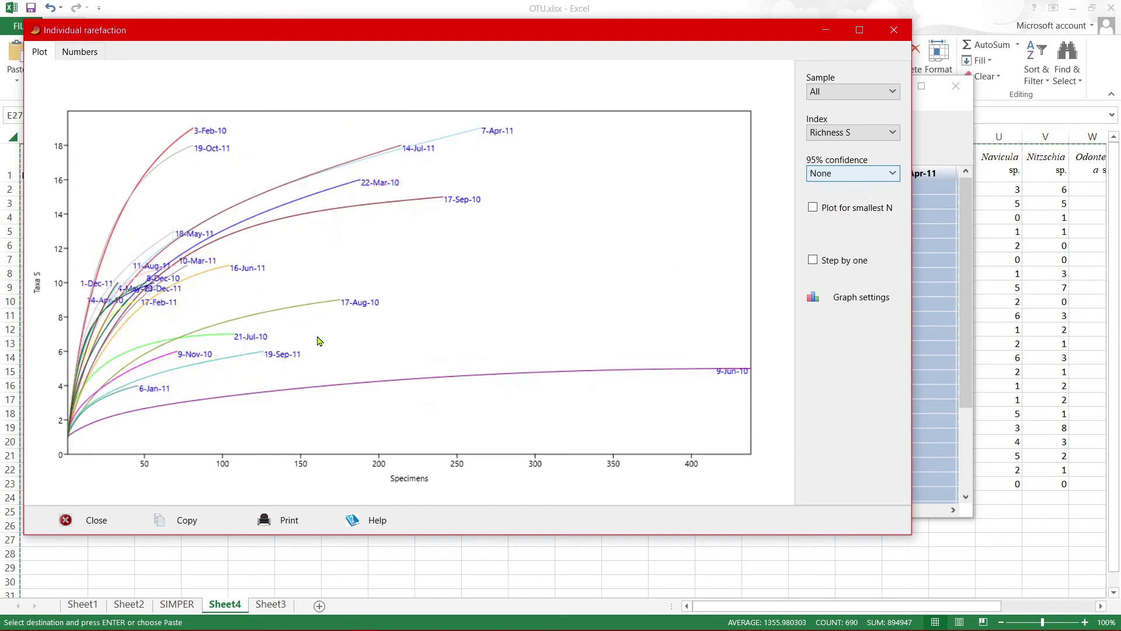